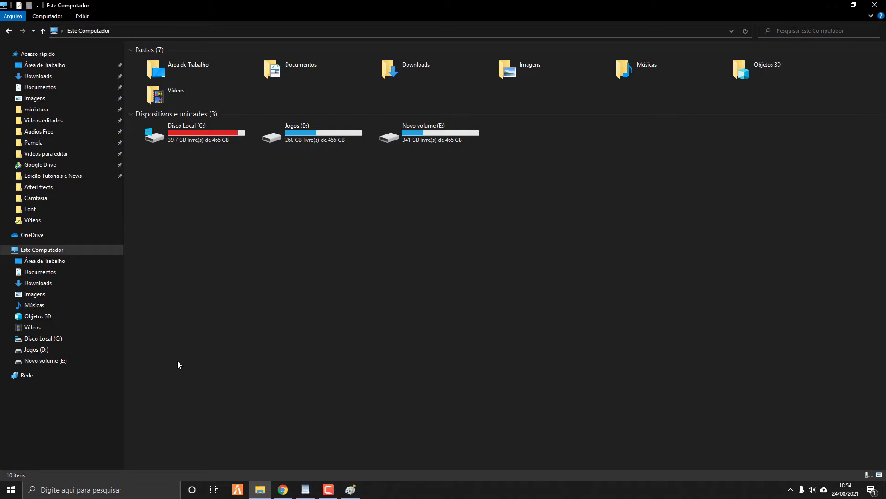
Step: Open the Control Panel's program uninstall list and look through the installed programs for ones that are no longer needed
left_click(11, 489)
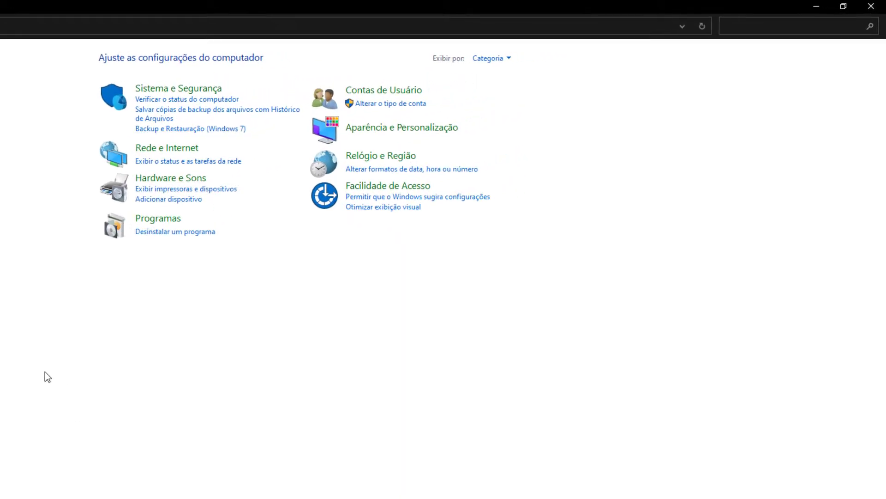
left_click(110, 244)
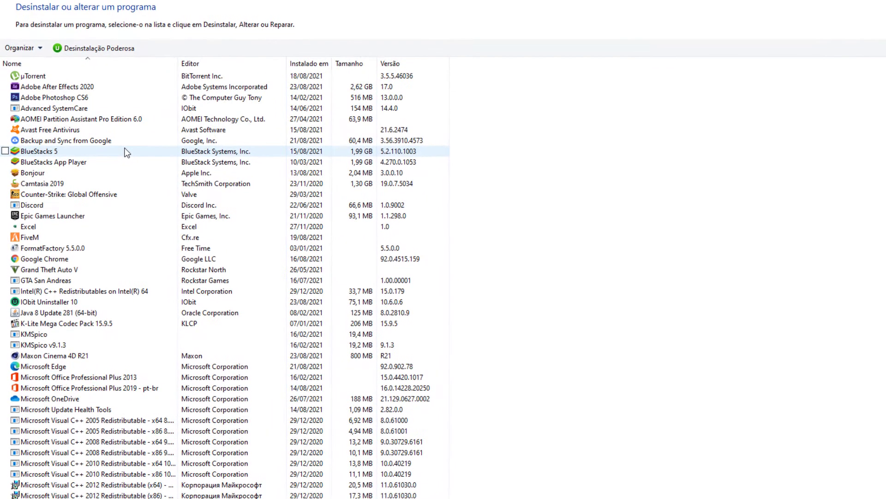
left_click(56, 108)
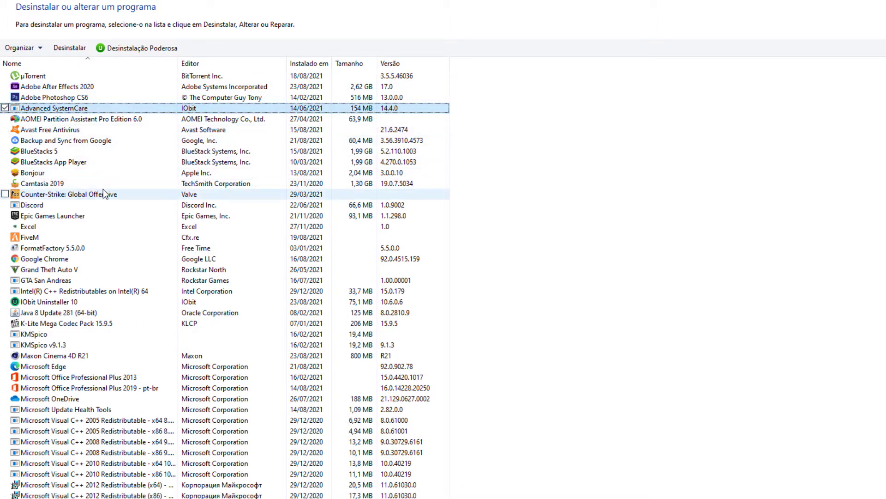
key("Down")
key("Down")
key("d")
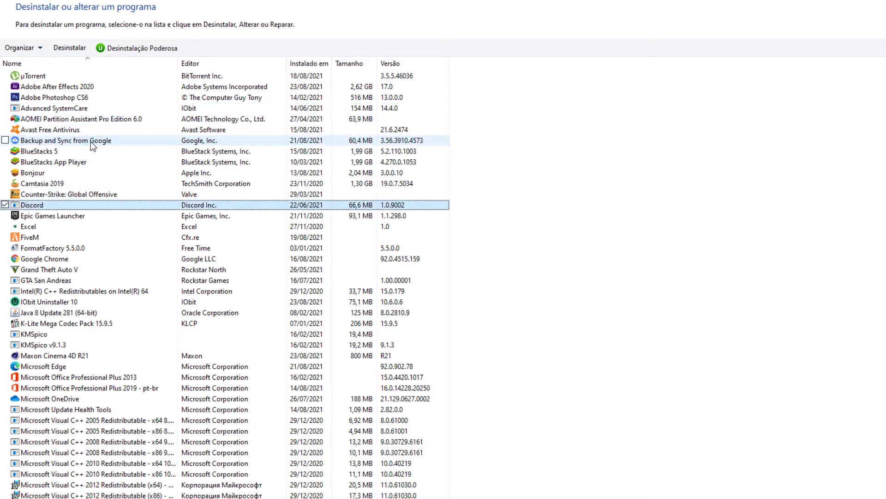
key("Down")
key("Down")
key("Down")
key("Down")
key("Down")
key("Down")
key("Down")
key("Down")
key("Down")
key("Down")
key("Down")
key("Down")
key("Down")
key("Down")
key("Down")
key("Down")
key("Down")
key("Down")
key("Down")
key("Down")
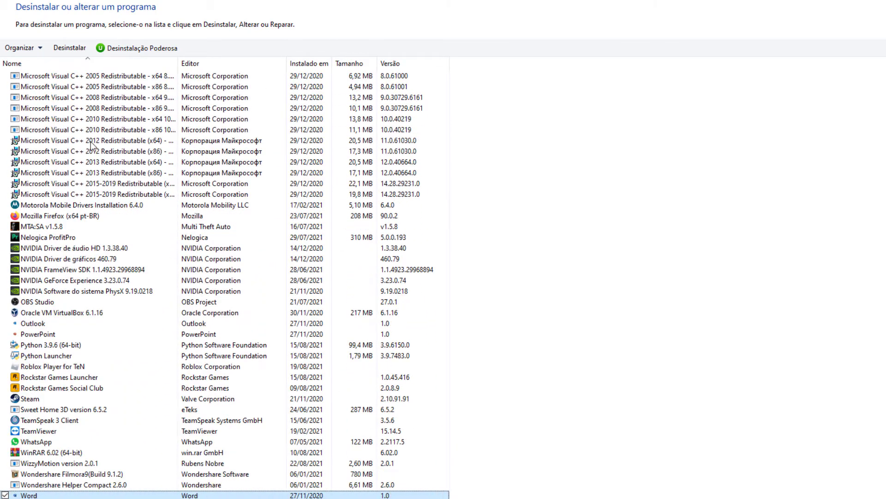
left_click(93, 476)
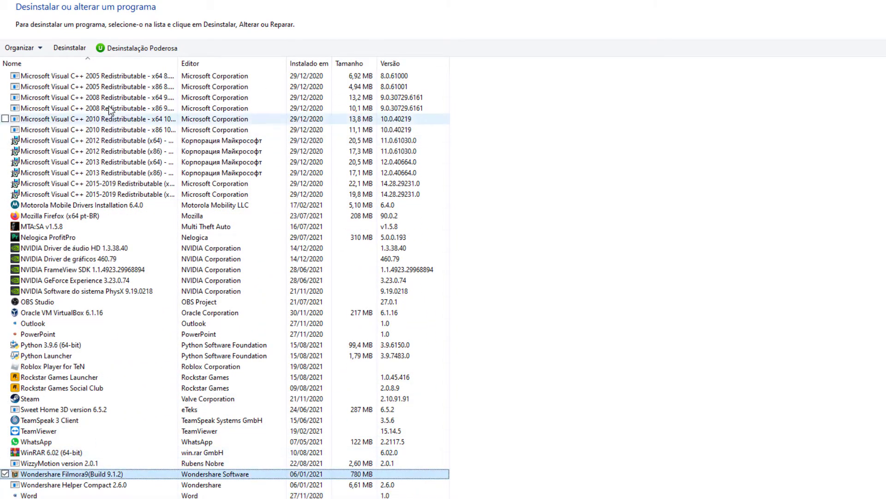
left_click(216, 324)
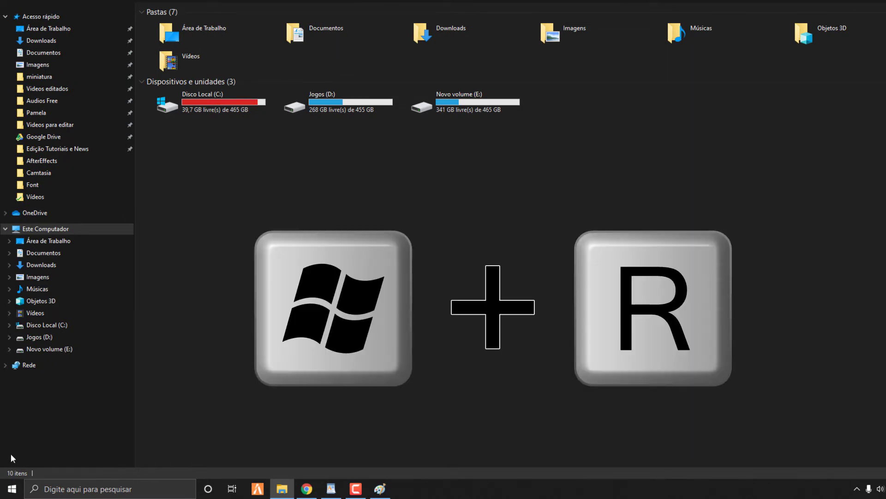
Step: Open the Windows Temp folder by running "temp" and grant permanent access to it
key("super+r")
key("super")
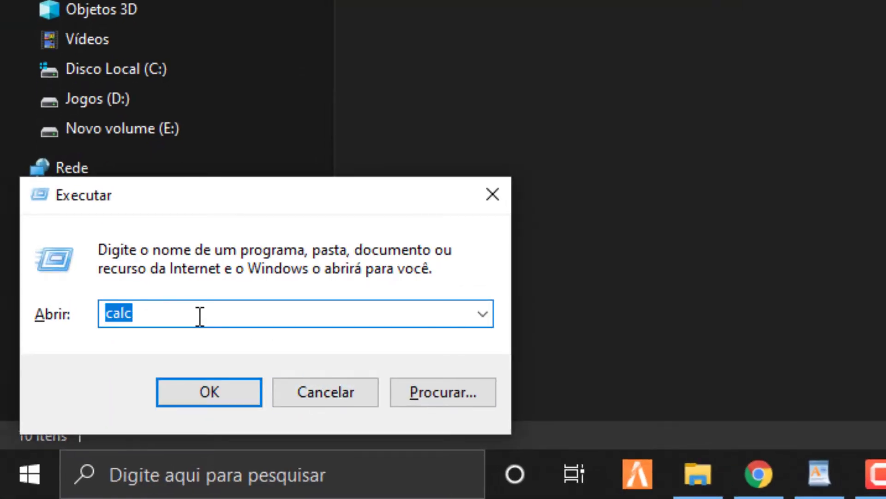
type("temp")
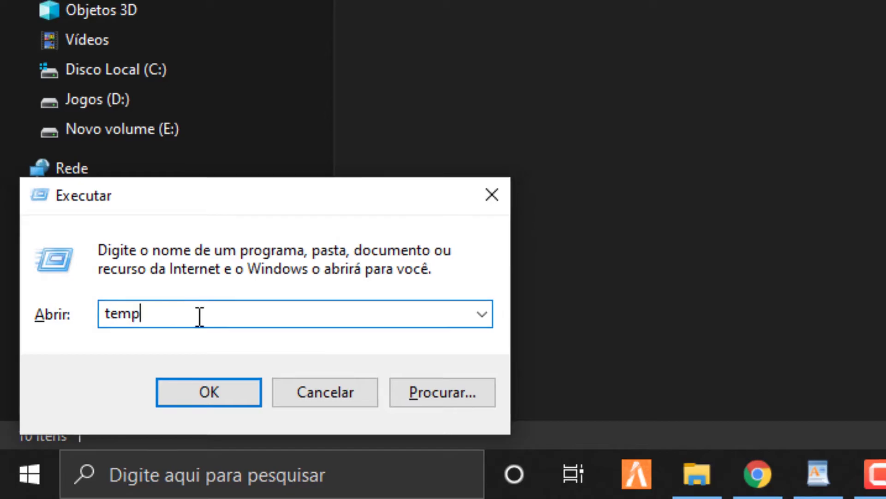
key("Return")
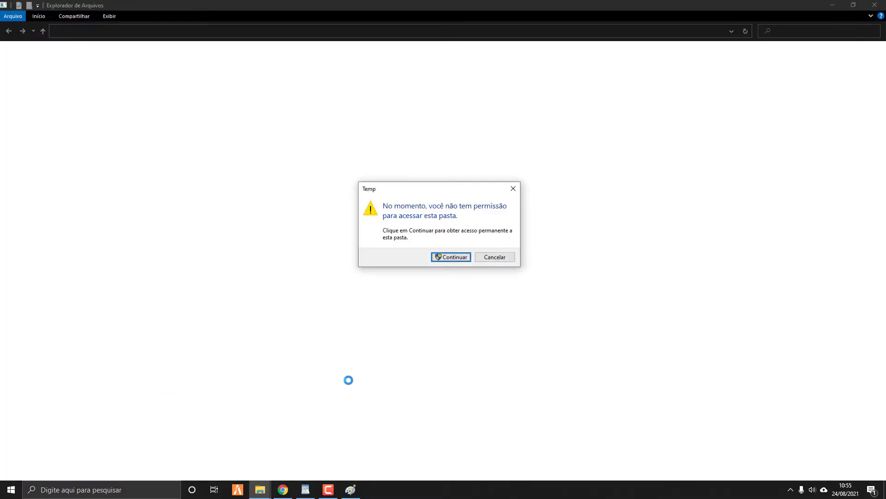
left_click(452, 257)
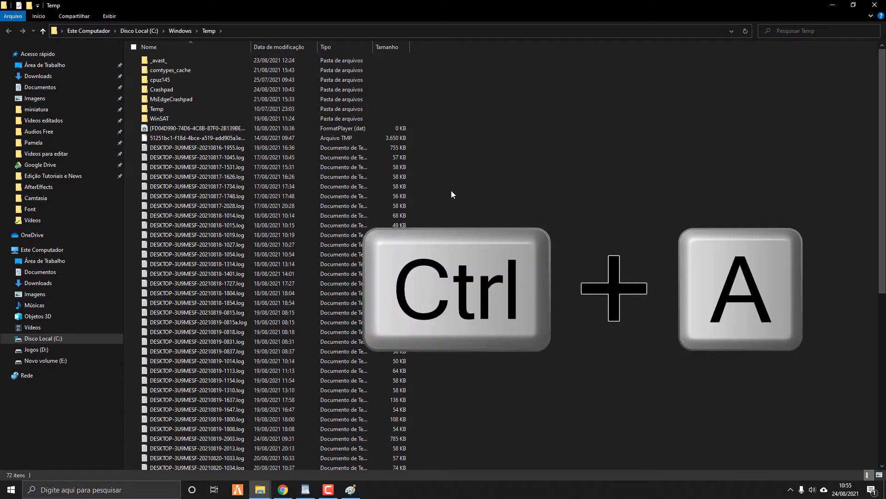
Step: Delete everything in the Windows Temp folder, granting administrator permission for all current items
key("ctrl+a")
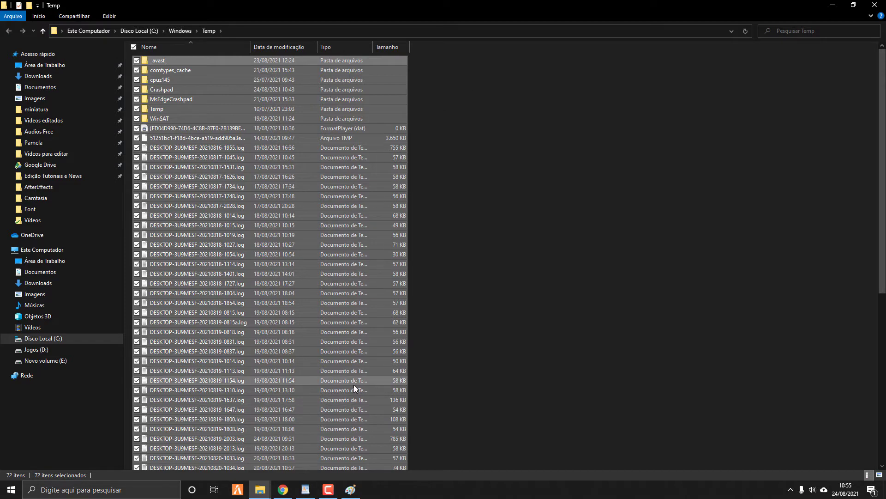
key("Delete")
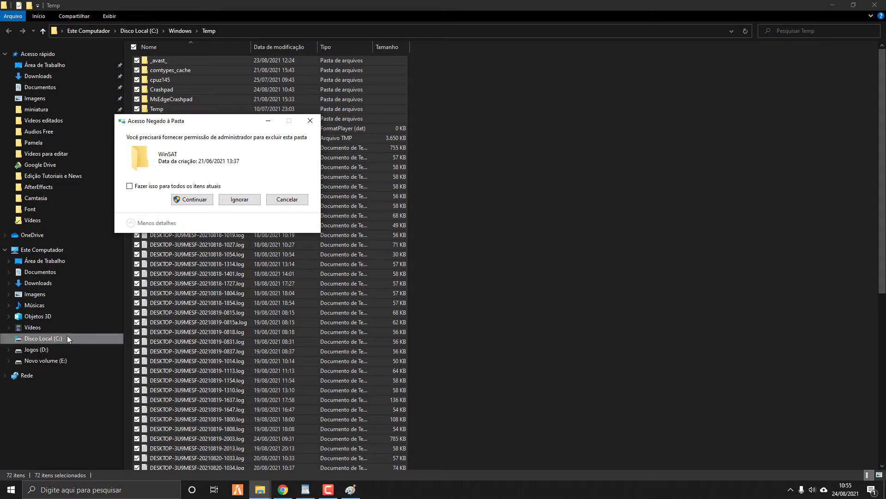
left_click(171, 187)
left_click(192, 199)
left_click(249, 221)
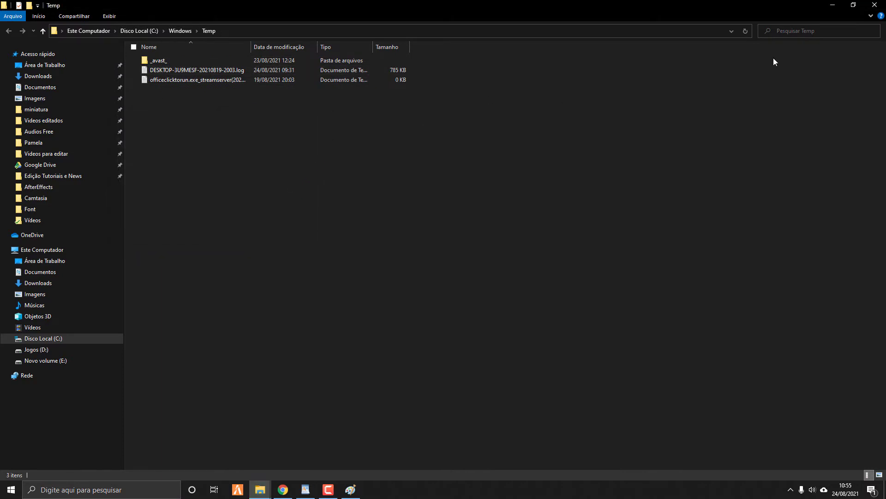
Step: Open the user account's own temporary files folder by running "%temp%"
left_click(42, 249)
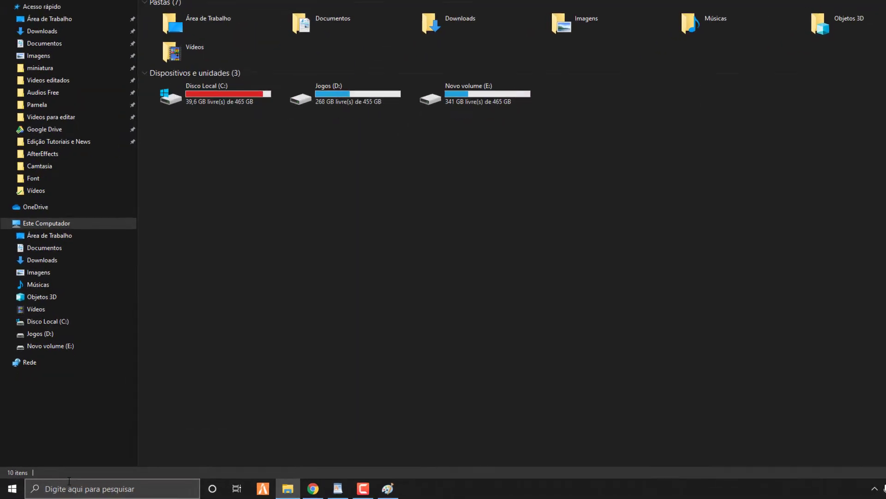
key("super+r")
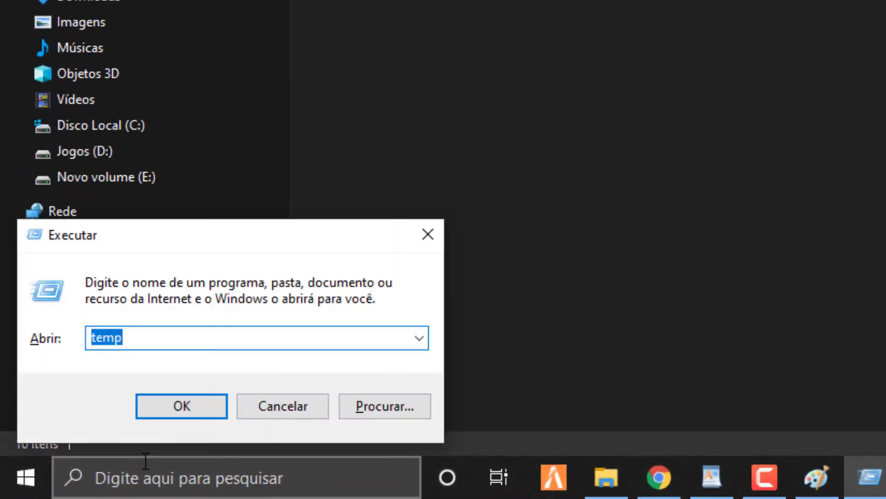
key("Home")
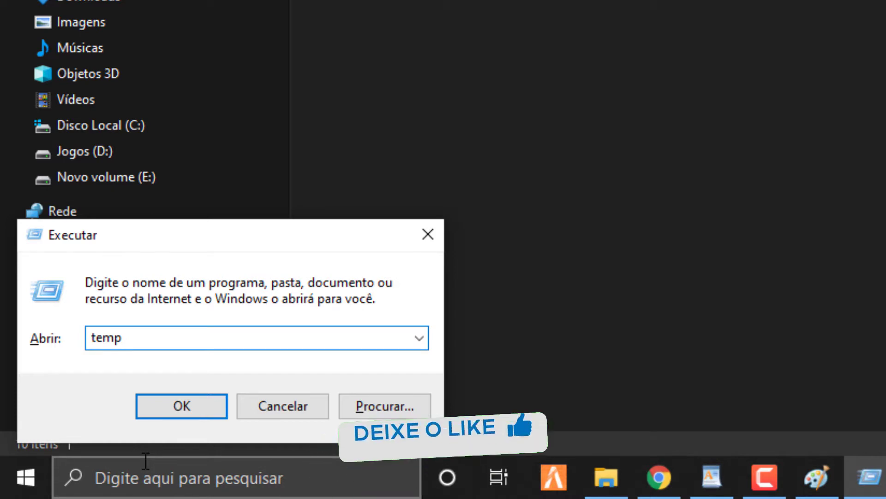
type("%")
key("End")
type("%")
key("Return")
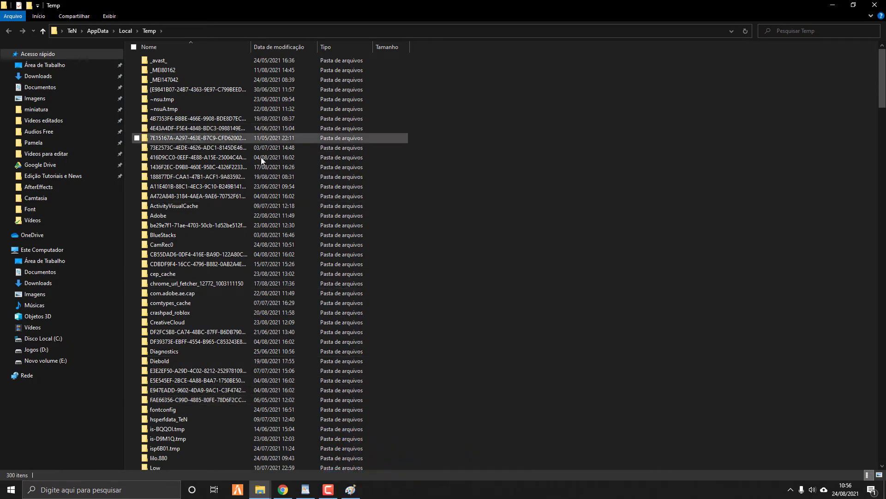
Step: Select all items in the user's Temp folder and check their combined size in the properties
key("ctrl+a")
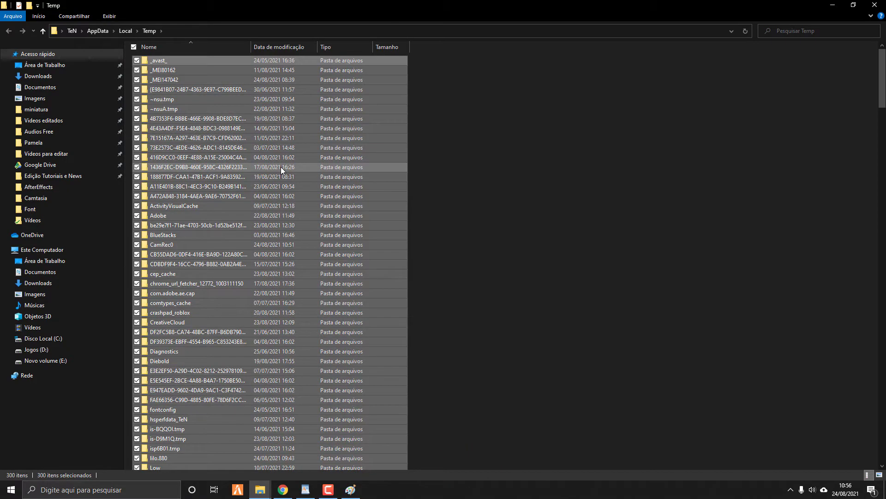
right_click(278, 163)
left_click(312, 346)
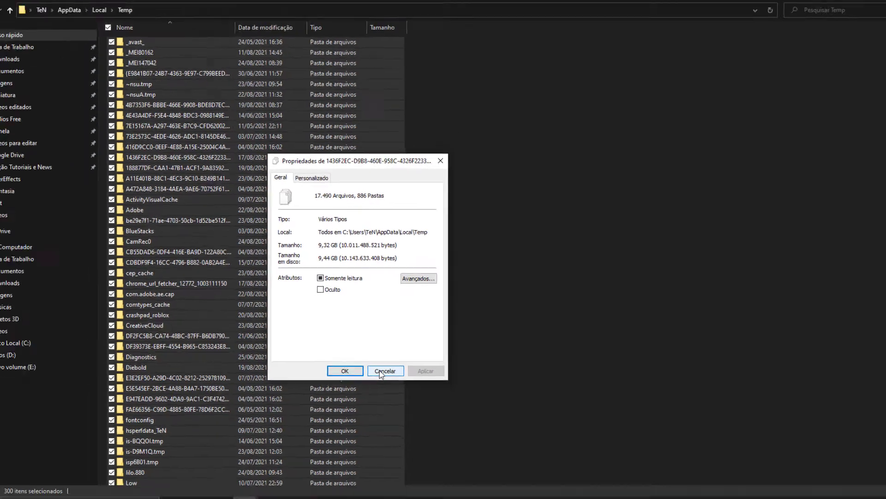
left_click(334, 447)
Step: Delete all selected items from the user's Temp folder and answer the prompt so the deletion finishes
key("Delete")
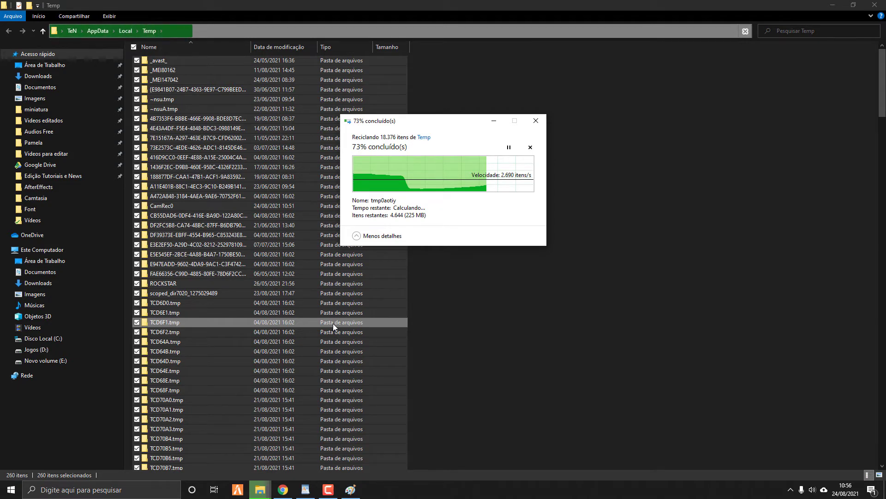
left_click(398, 207)
left_click(482, 221)
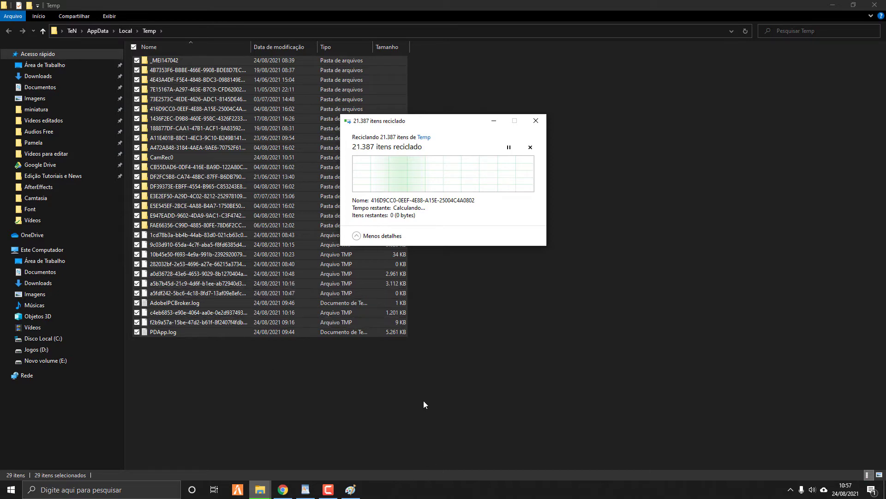
Step: Check the combined size of the items remaining in the user's Temp folder
right_click(233, 126)
left_click(277, 304)
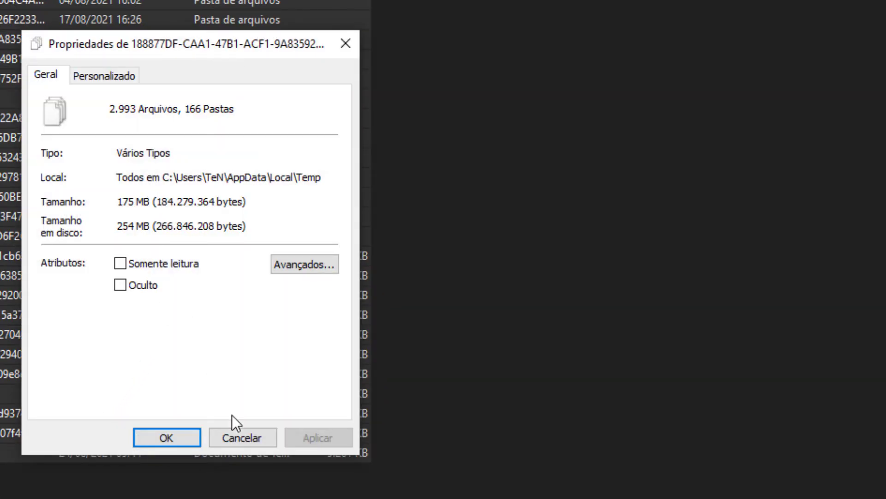
left_click(240, 440)
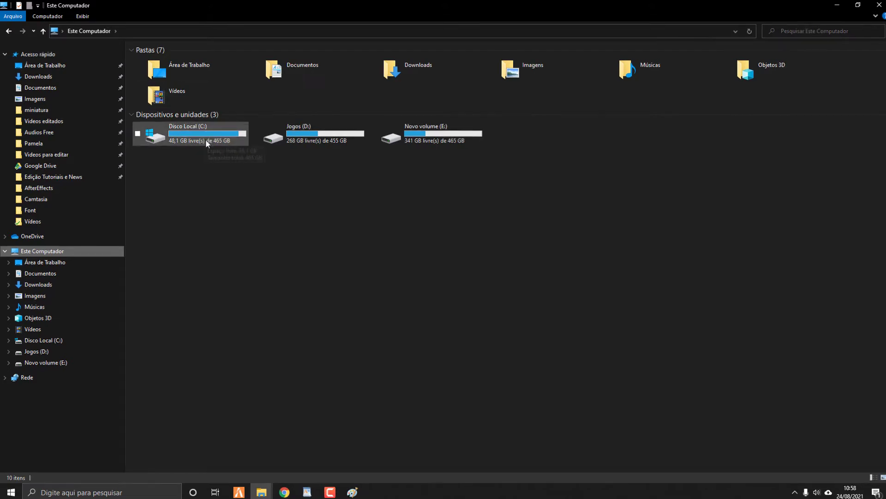
Step: Check the size of the personal profile folder inside Usuários on Disco Local (C:)
left_click(188, 137)
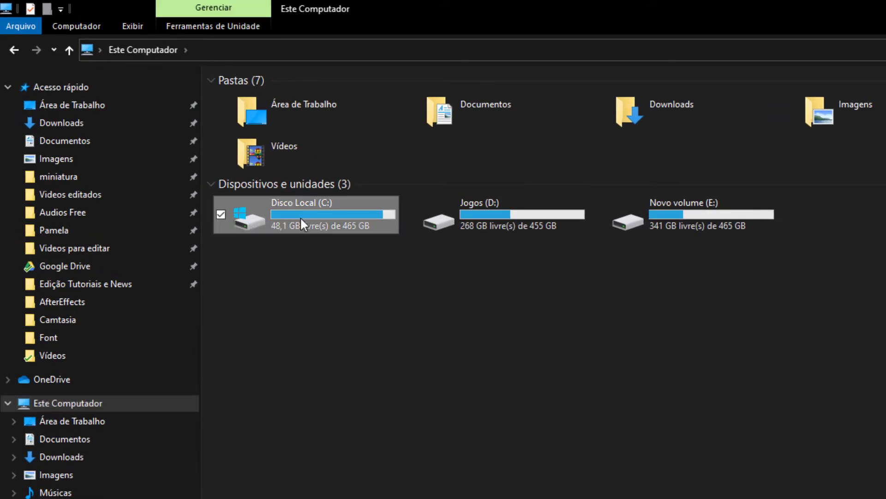
double_click(301, 221)
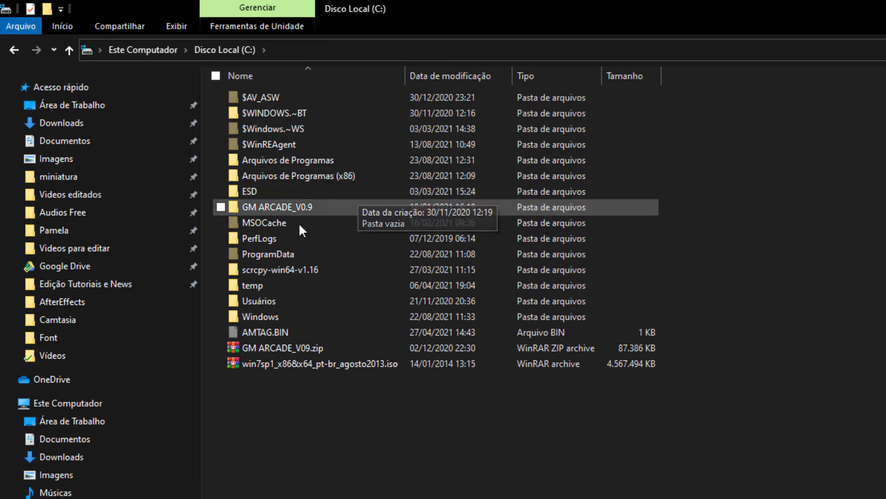
double_click(269, 299)
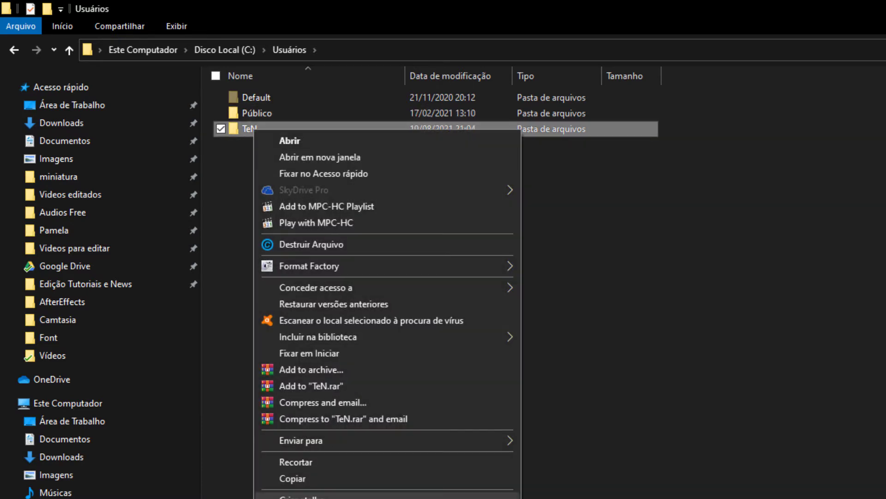
left_click(300, 498)
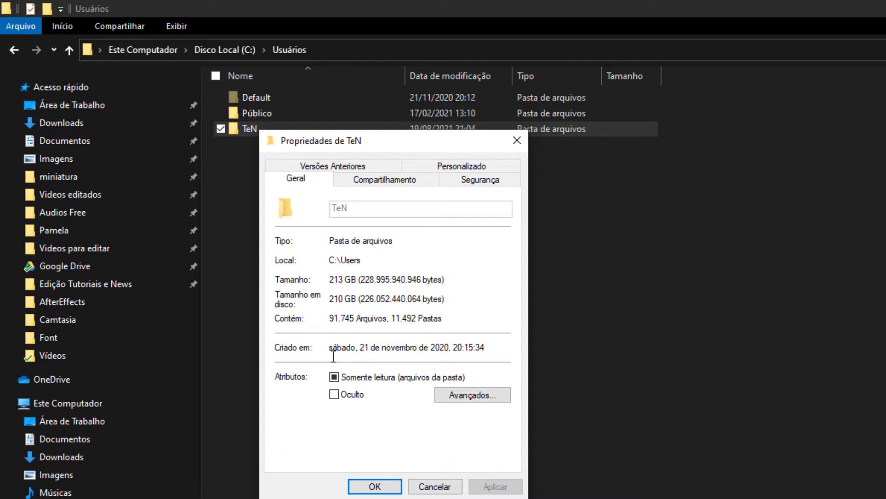
left_click(427, 486)
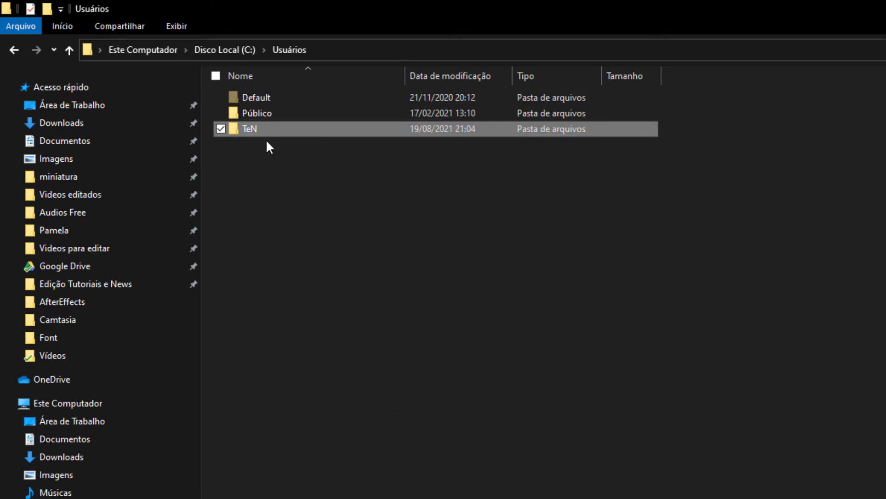
Step: Examine the personal profile folder's contents, including the files in Área de Trabalho and the size of Documentos
double_click(251, 130)
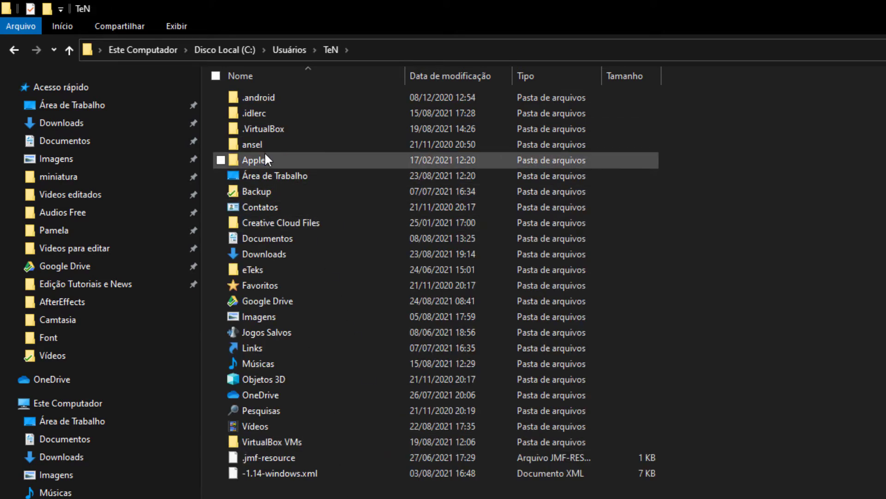
mouse_move(262, 102)
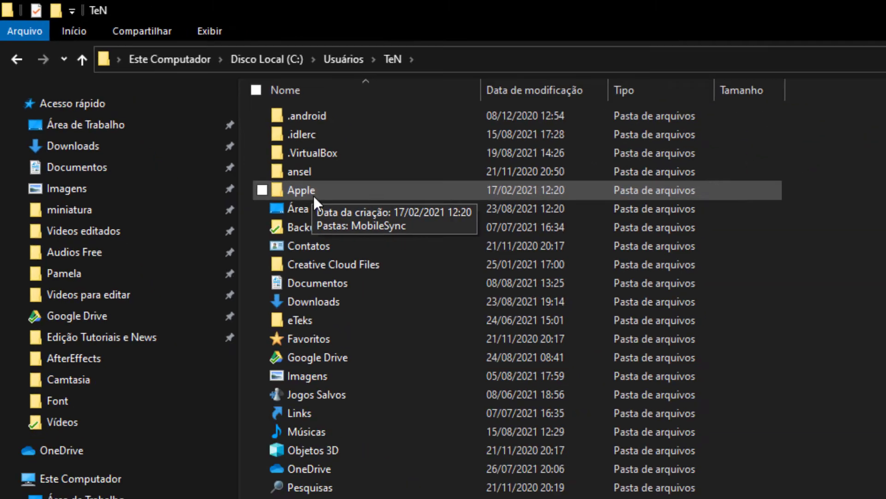
mouse_move(167, 111)
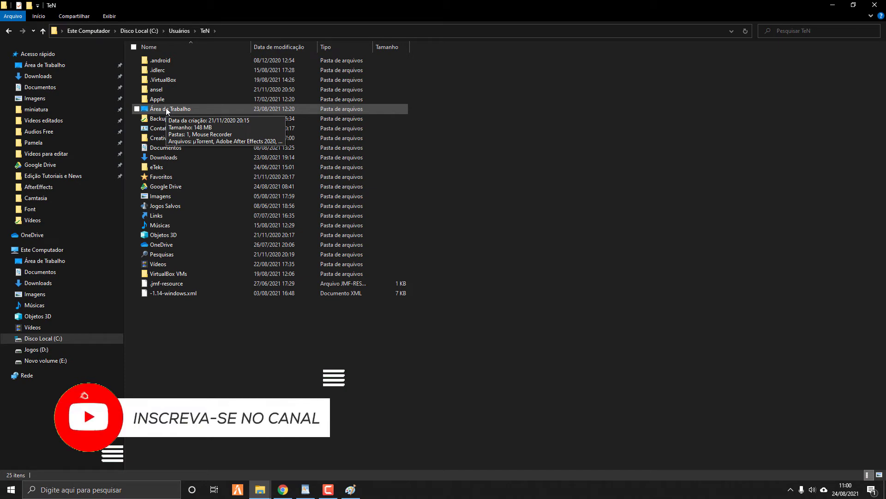
double_click(167, 109)
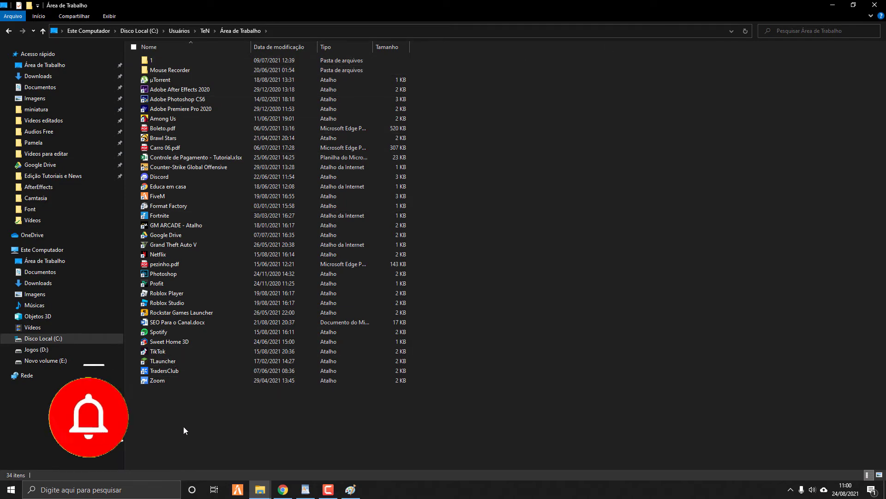
key("alt+Up")
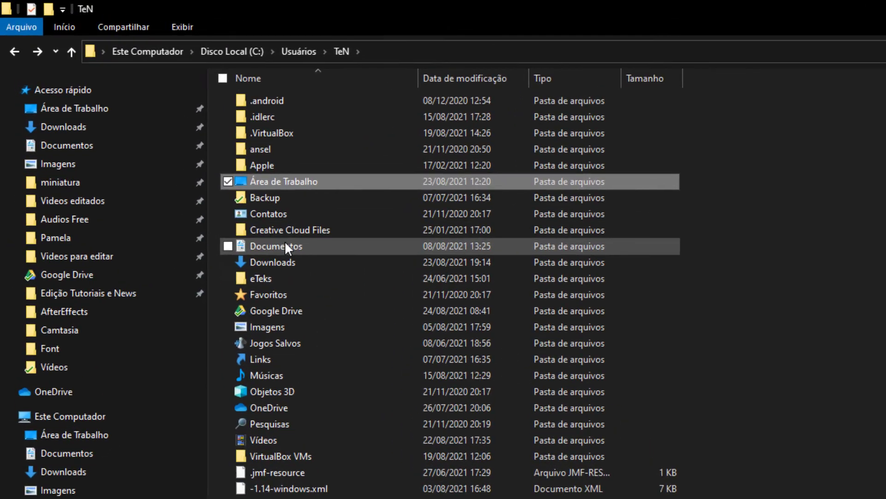
mouse_move(280, 246)
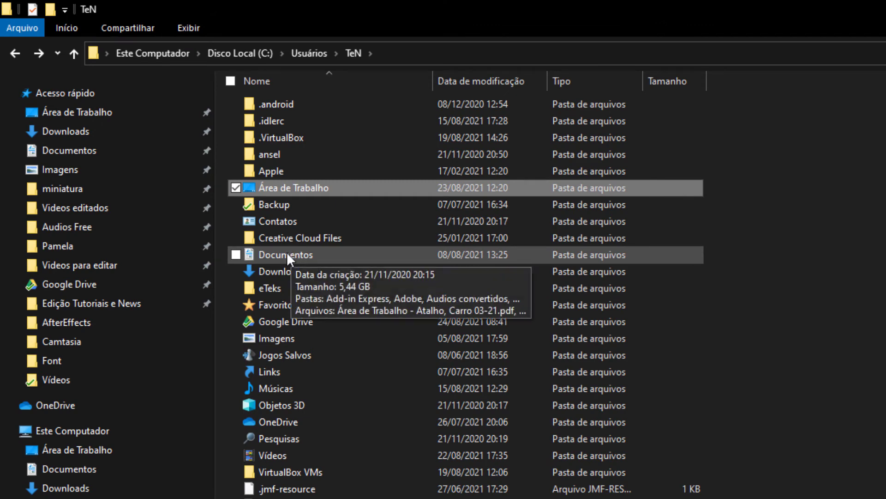
Step: Examine the Documentos folder and the .trec recordings in its Camtasia subfolder, and return to the personal profile folder
double_click(287, 251)
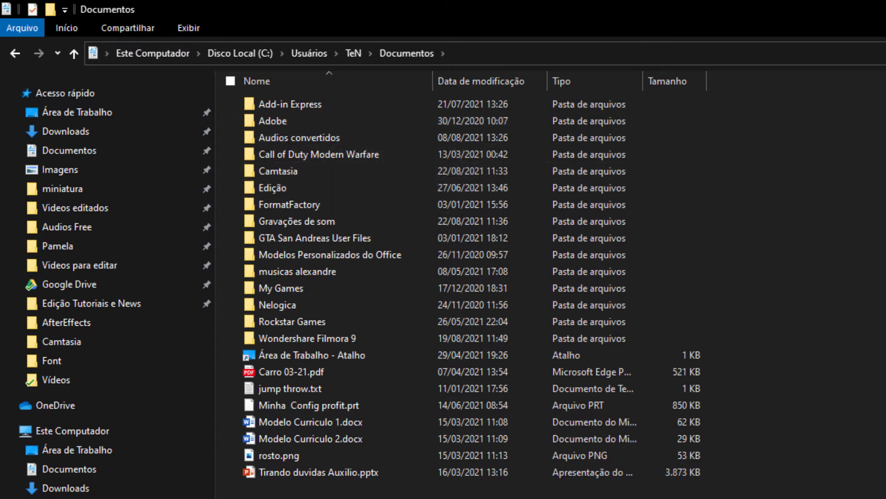
mouse_move(279, 166)
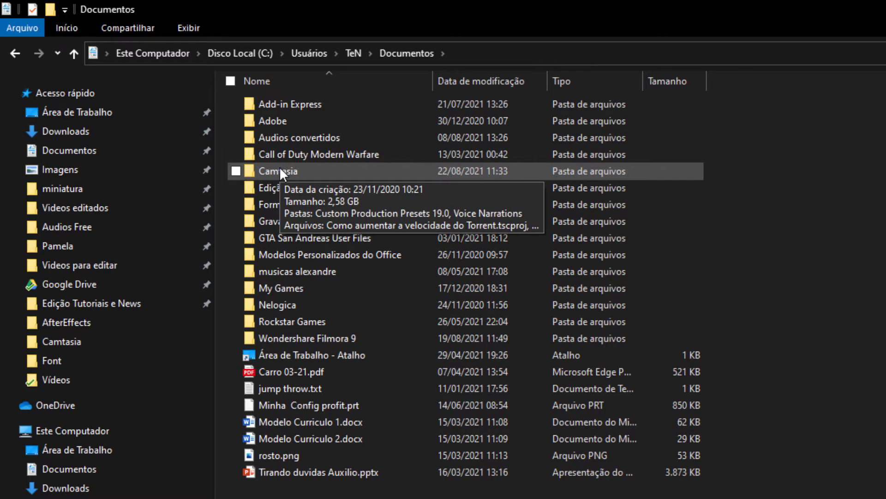
double_click(279, 170)
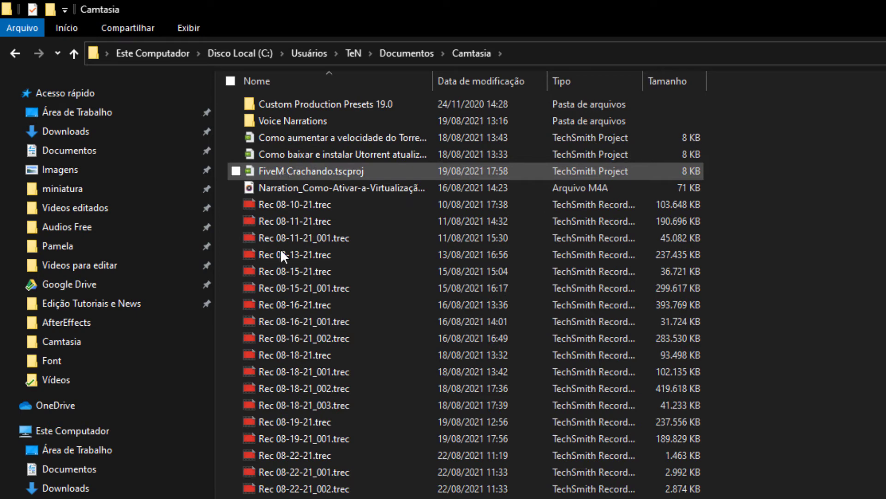
left_click_drag(365, 496, 254, 208)
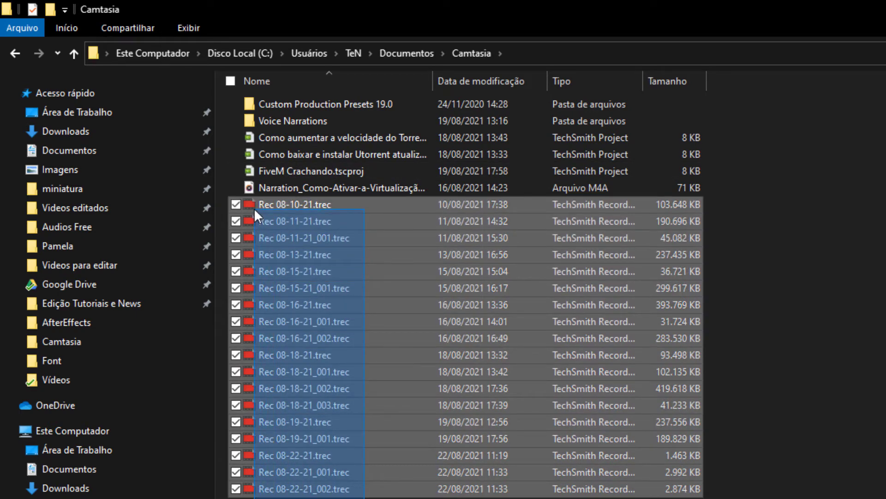
key("BackSpace")
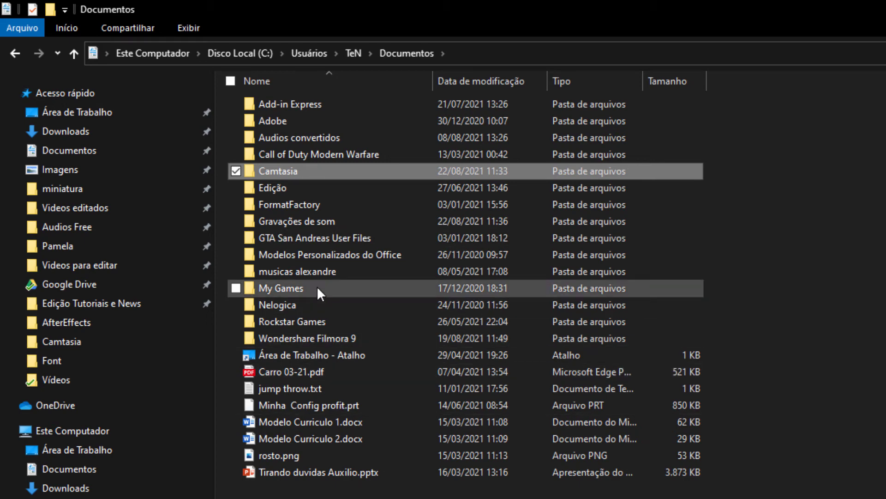
key("alt+Up")
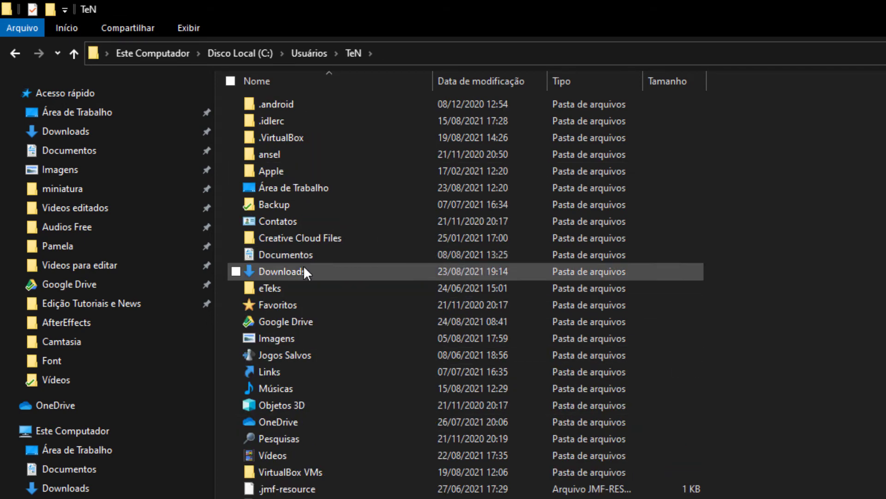
Step: Check the size of the Downloads folder and permanently delete the items inside it
mouse_move(306, 276)
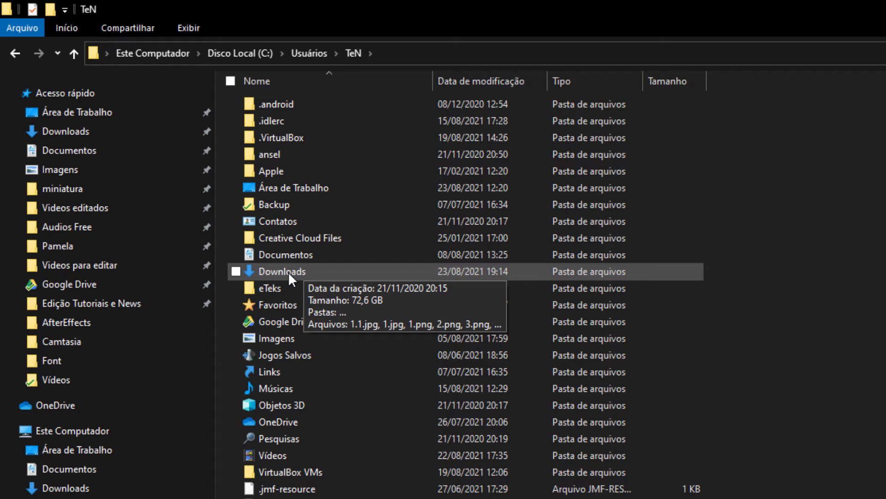
double_click(288, 271)
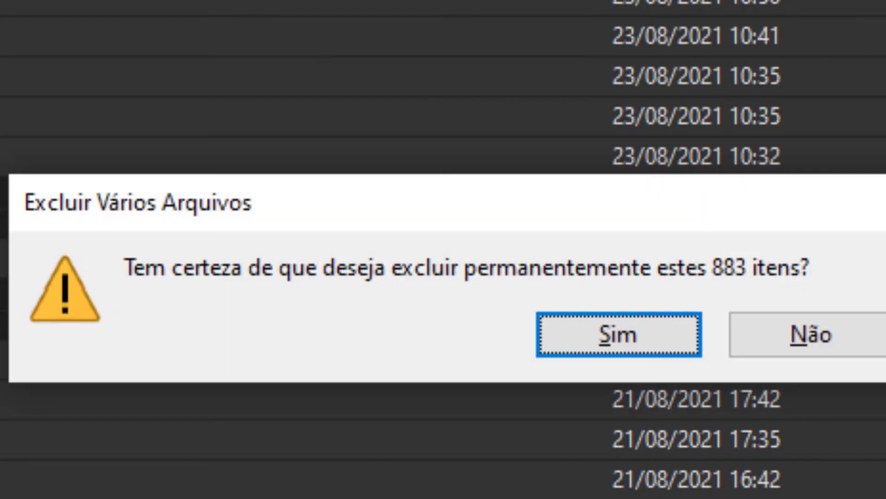
key("Return")
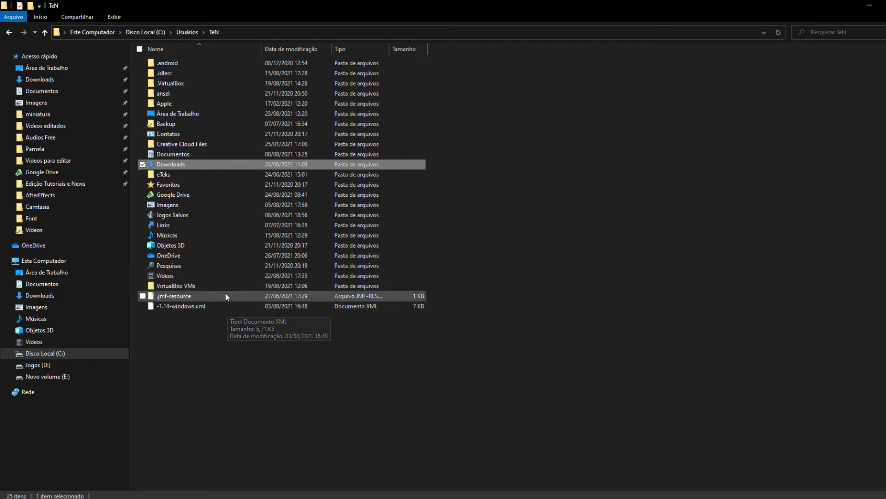
Step: Start Disk Cleanup (Limpeza de Disco) for Disco Local (C:) from the drive's properties
key("alt+Left")
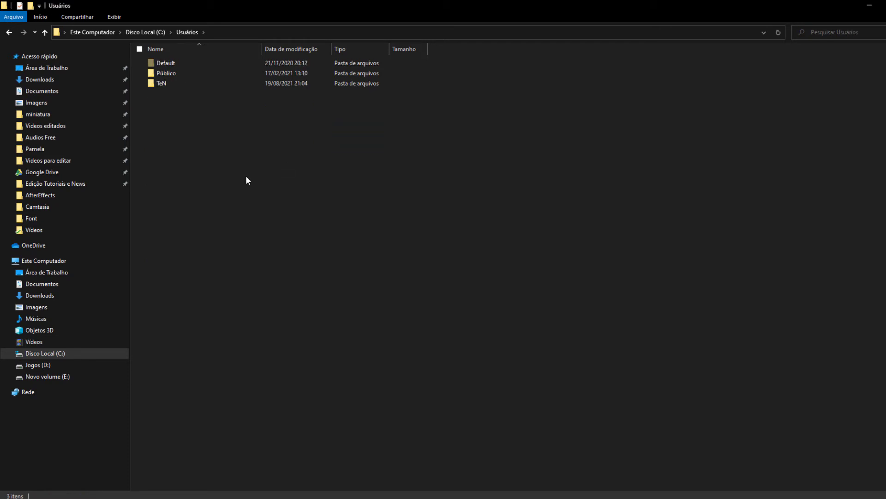
left_click(52, 263)
right_click(200, 142)
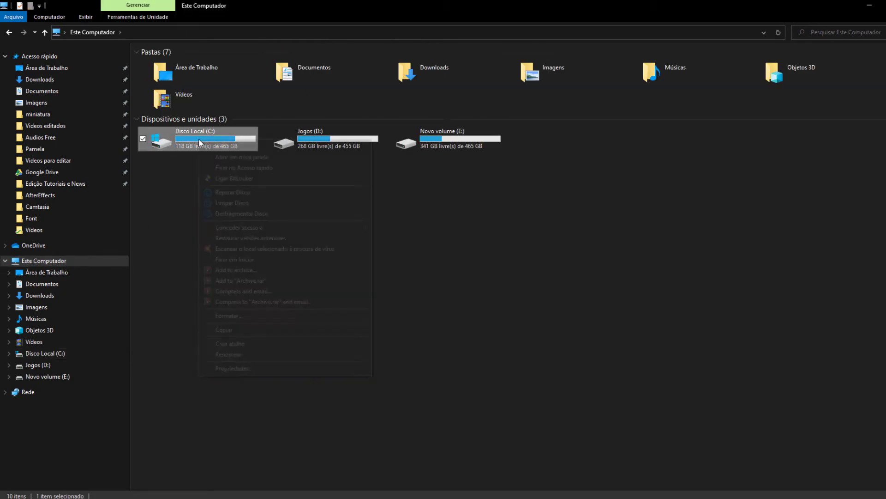
left_click(233, 368)
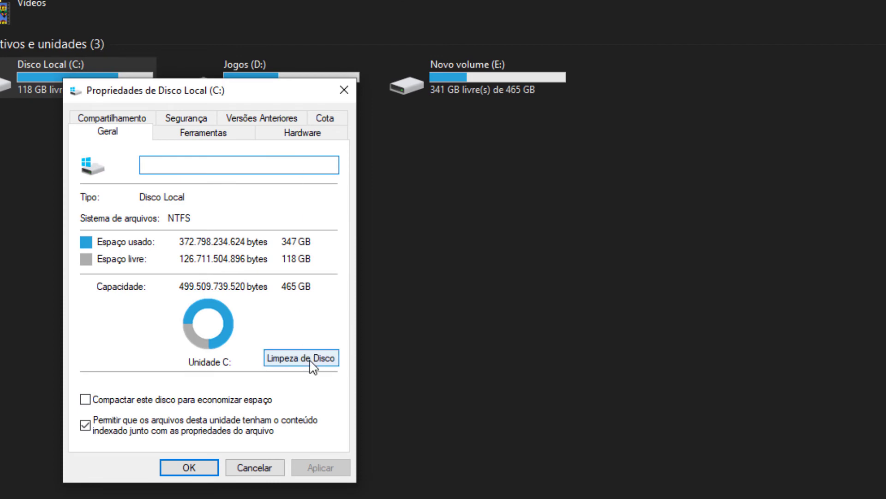
left_click(311, 362)
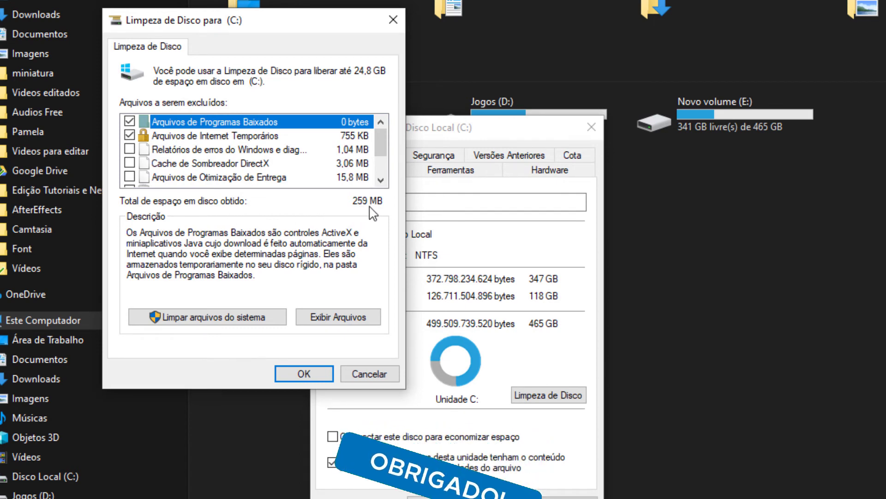
Step: Mark Lixeira for cleanup, extend the cleanup to system files, and permanently delete the files marked there
left_click_drag(384, 148, 385, 168)
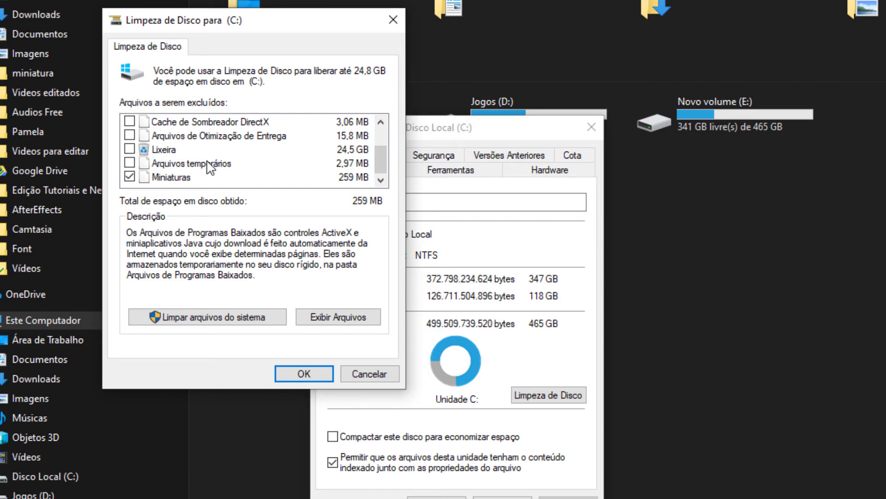
left_click(130, 149)
left_click(234, 318)
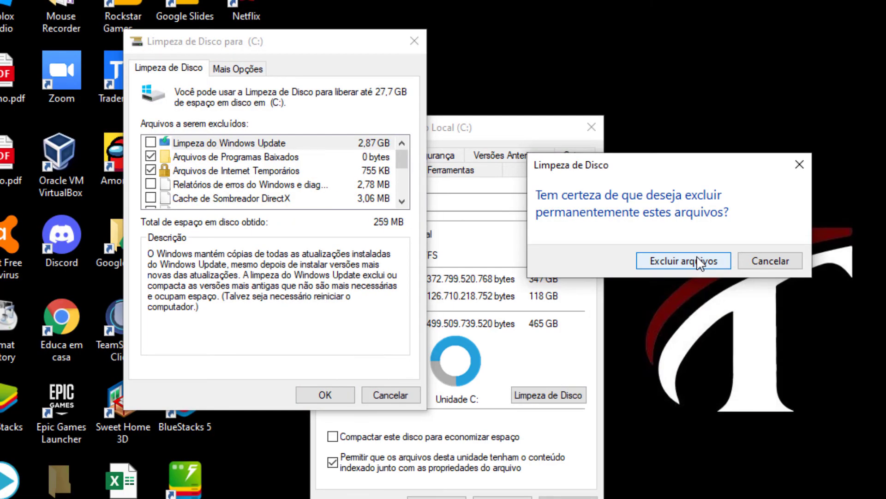
left_click(698, 258)
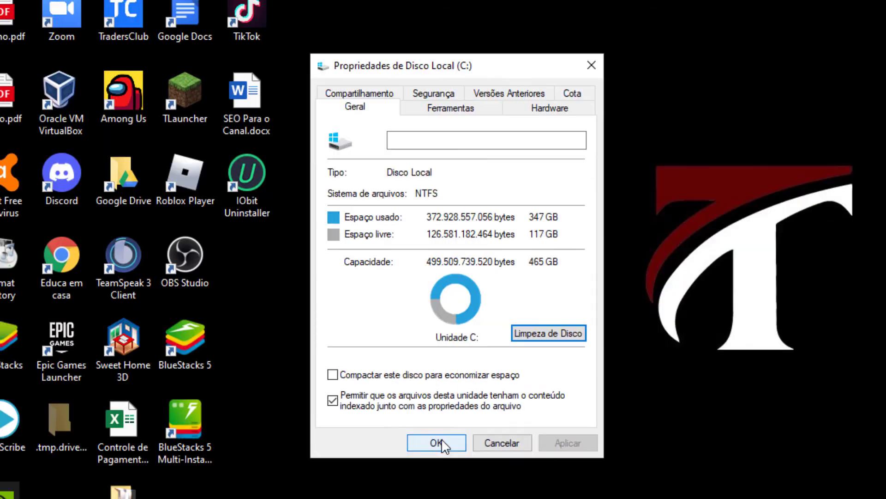
left_click(439, 443)
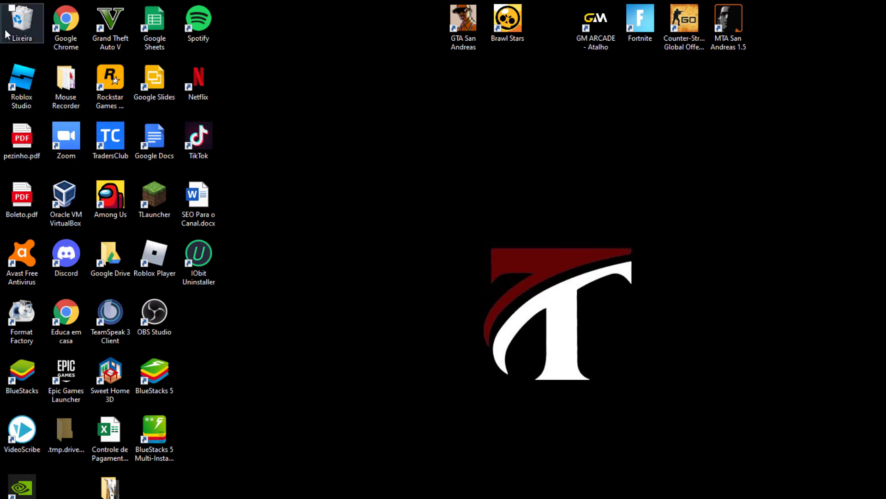
Step: Empty the Lixeira on the desktop, permanently deleting all its items
double_click(19, 23)
right_click(20, 24)
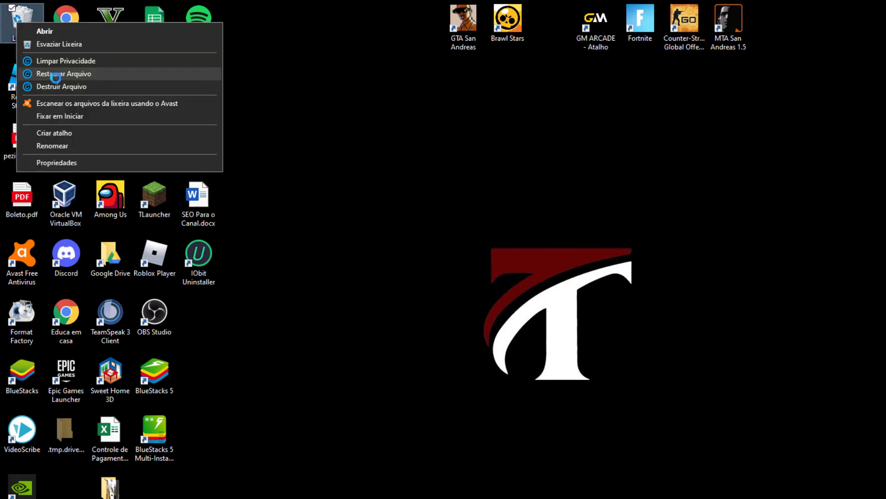
left_click(69, 45)
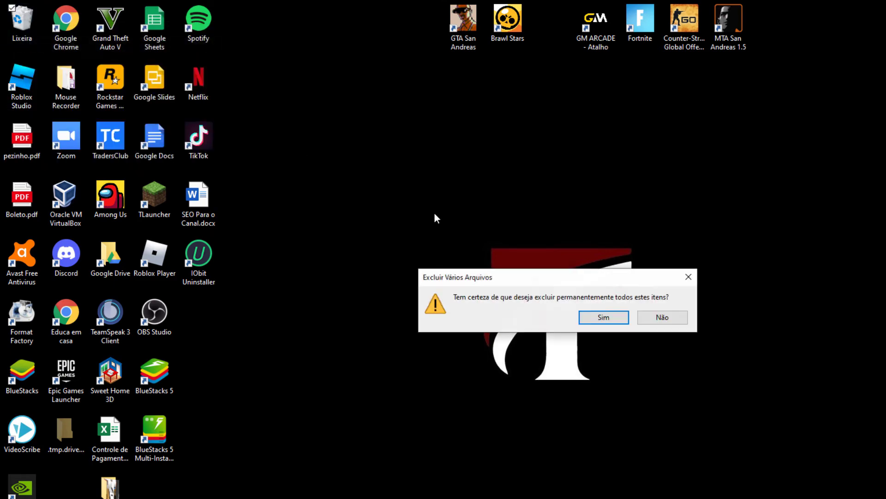
left_click(606, 320)
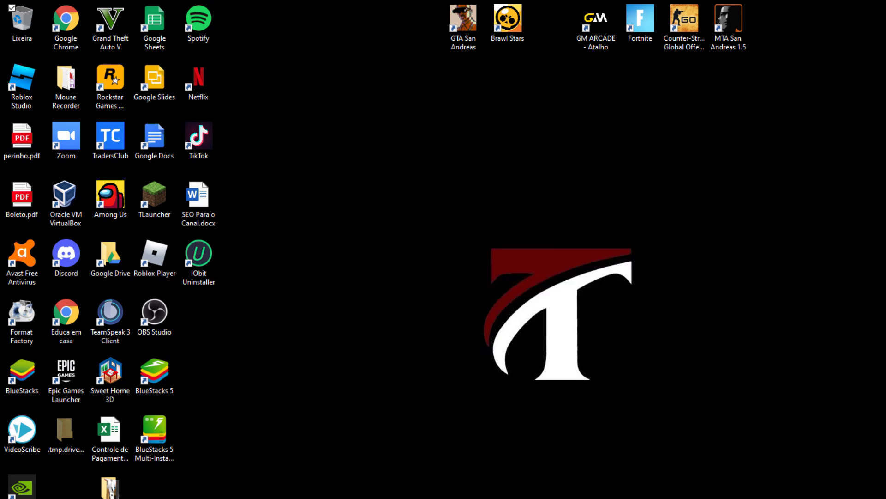
Step: Open Disco Local (C:) and change the folder options to show protected operating system files
key("super+e")
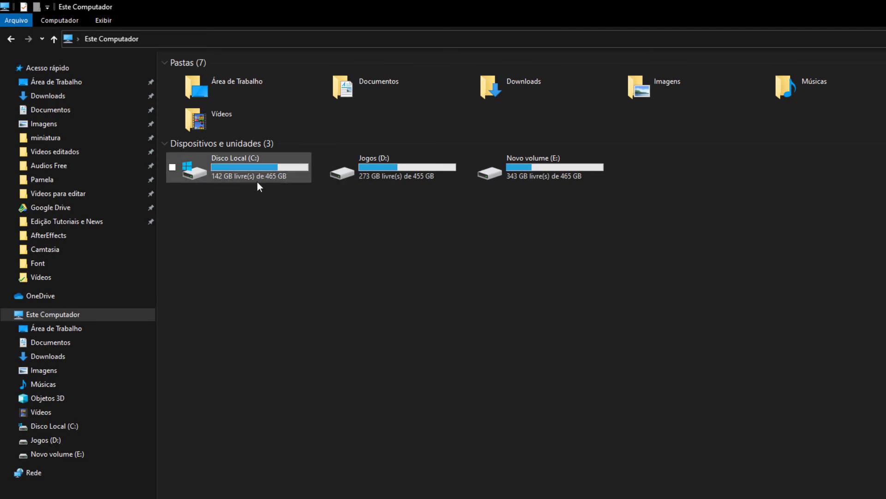
double_click(222, 171)
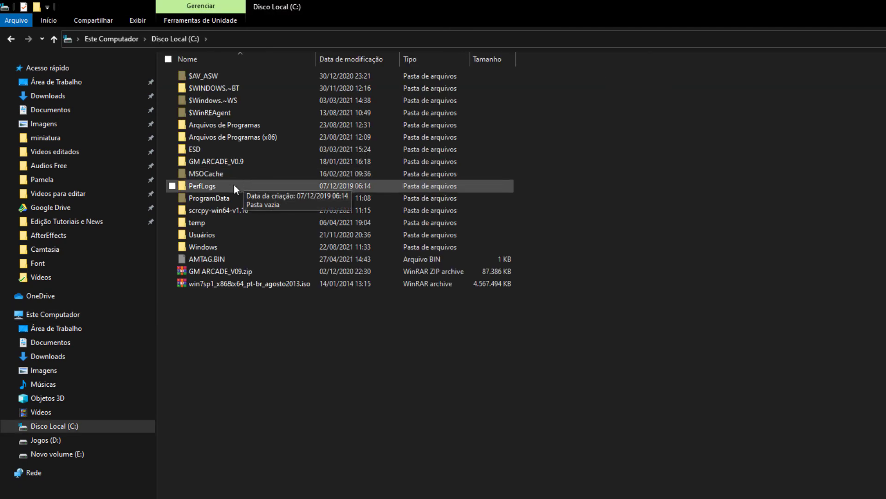
left_click(141, 20)
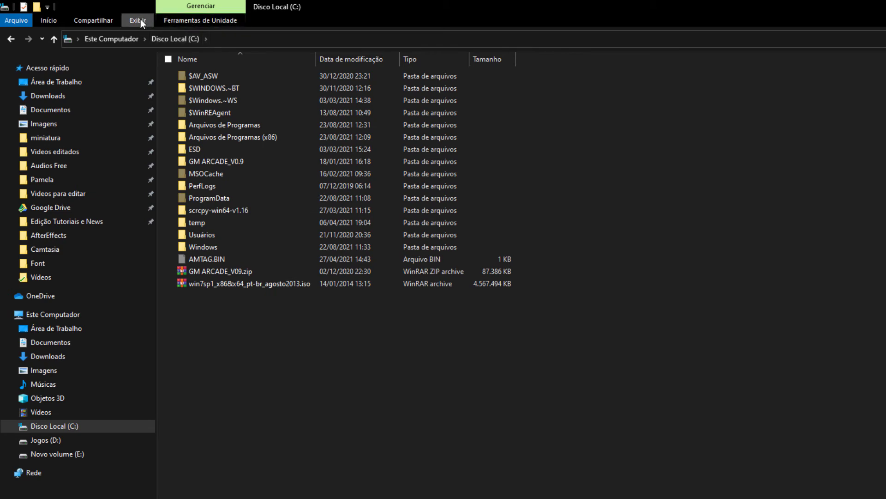
left_click(733, 57)
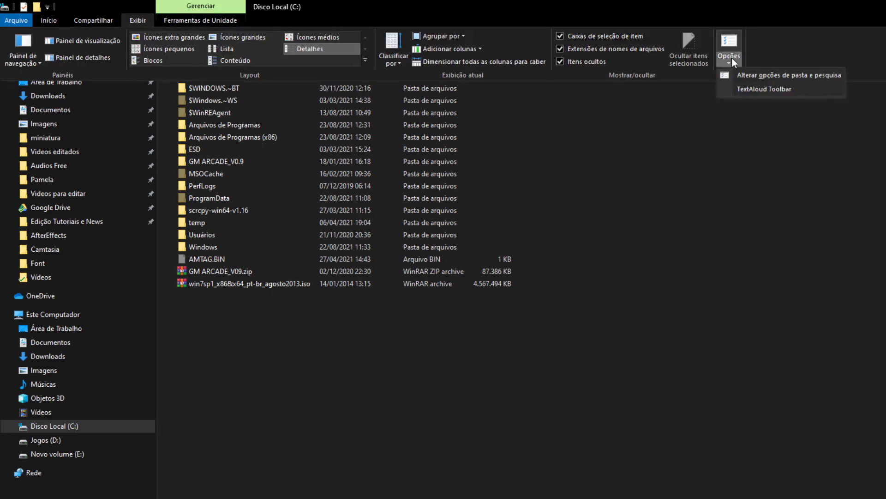
left_click(738, 74)
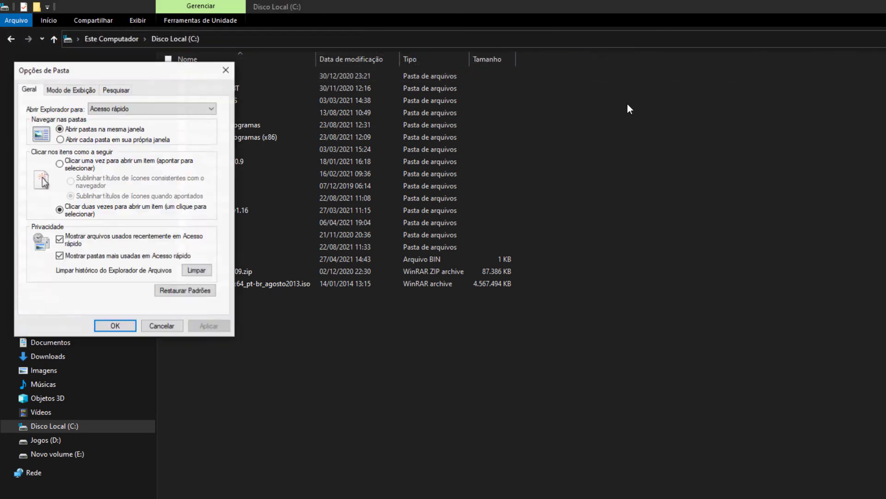
left_click(81, 89)
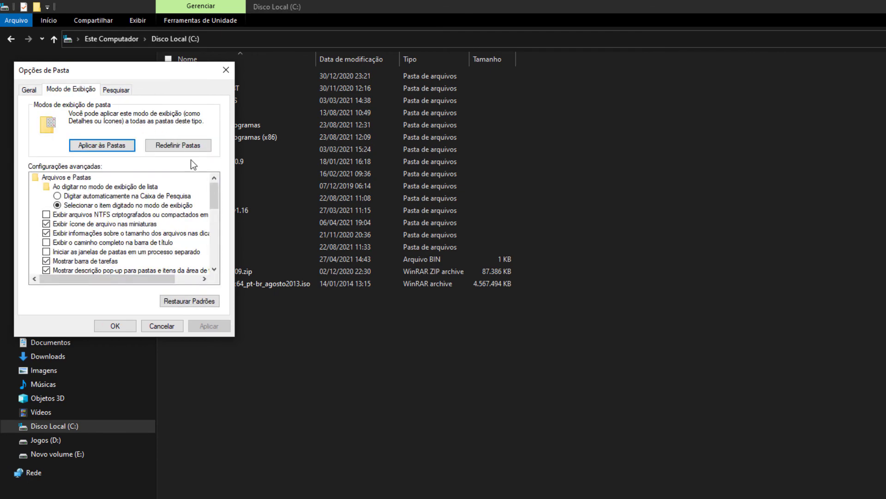
left_click_drag(212, 199, 217, 220)
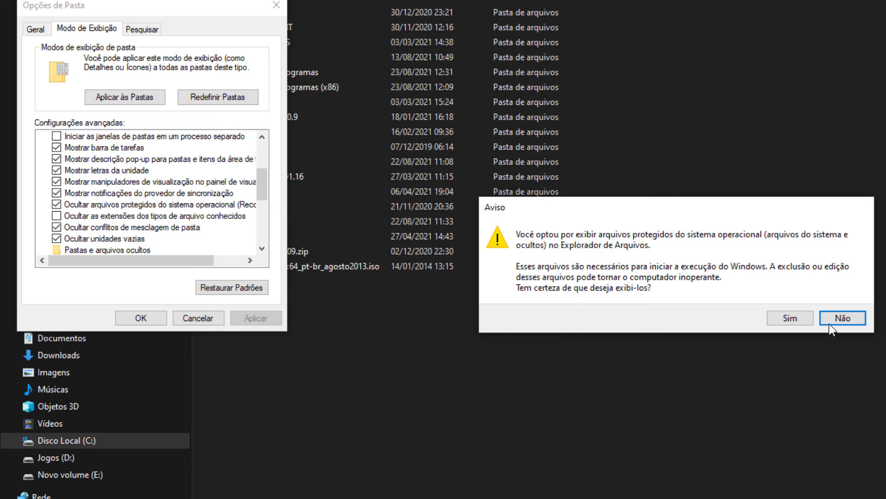
left_click(775, 320)
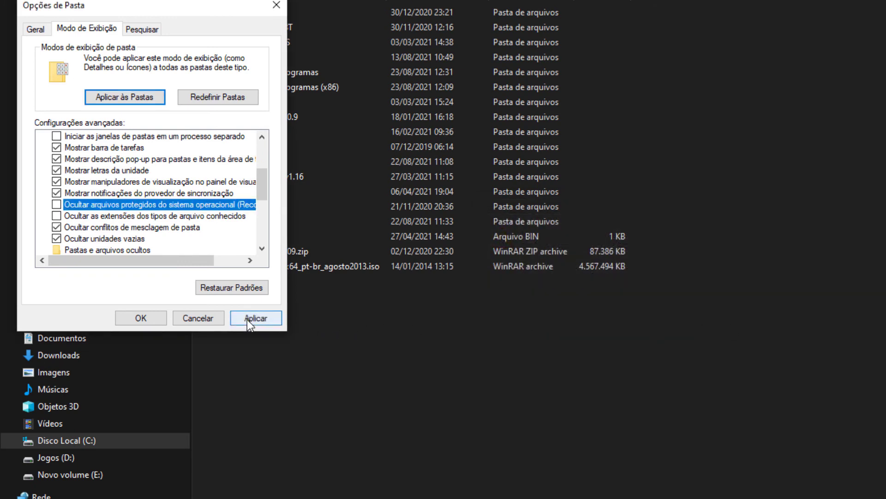
left_click(255, 318)
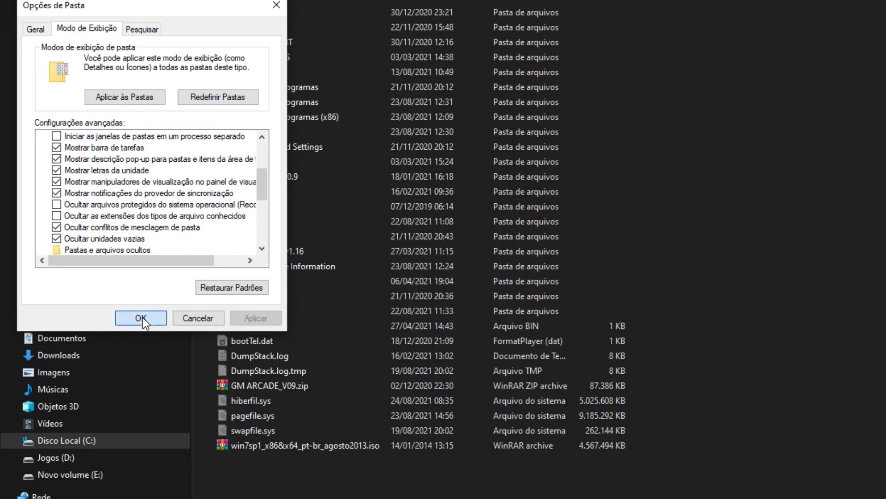
left_click(141, 318)
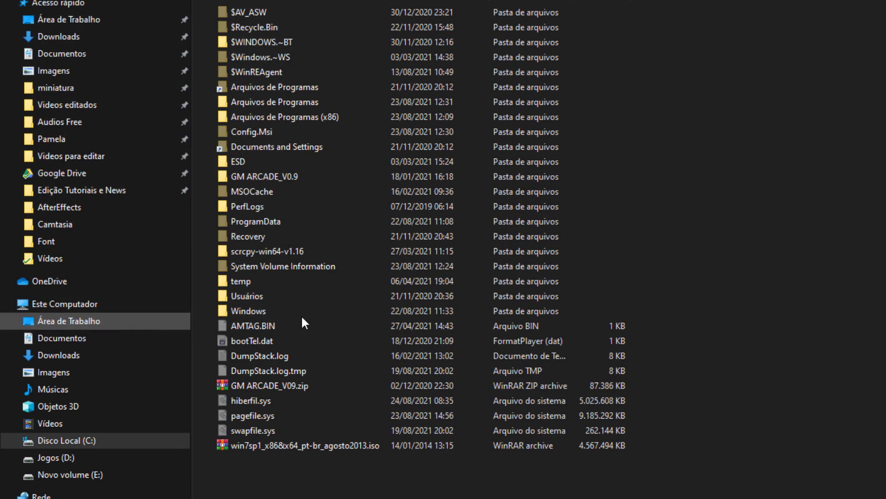
Step: Locate hiberfil.sys on Disco Local (C:) and open a Command Prompt as administrator
left_click(272, 402)
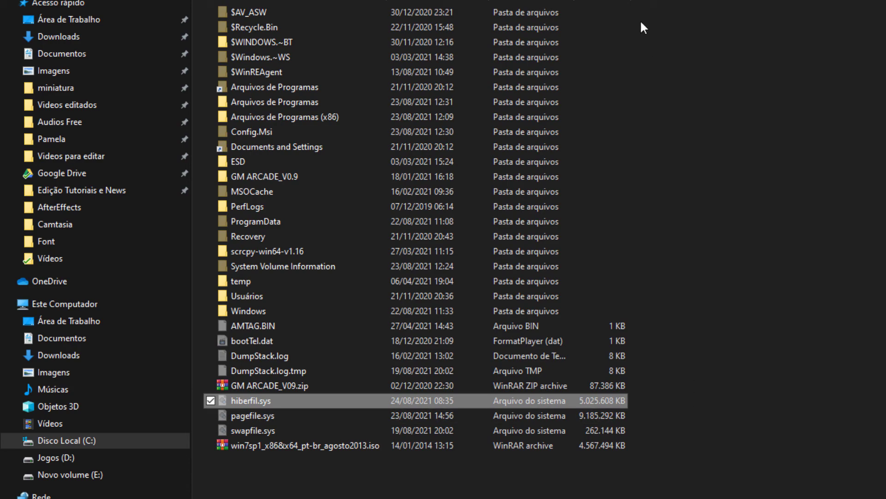
left_click(732, 172)
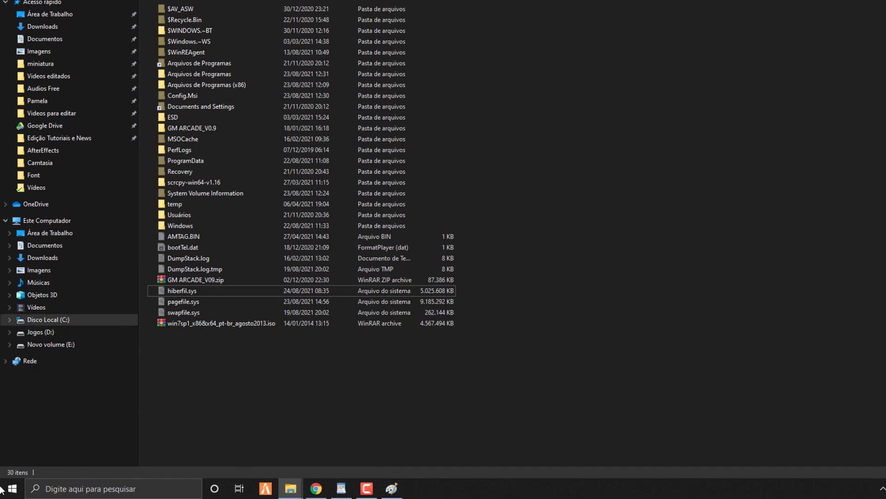
left_click(2, 490)
type("c")
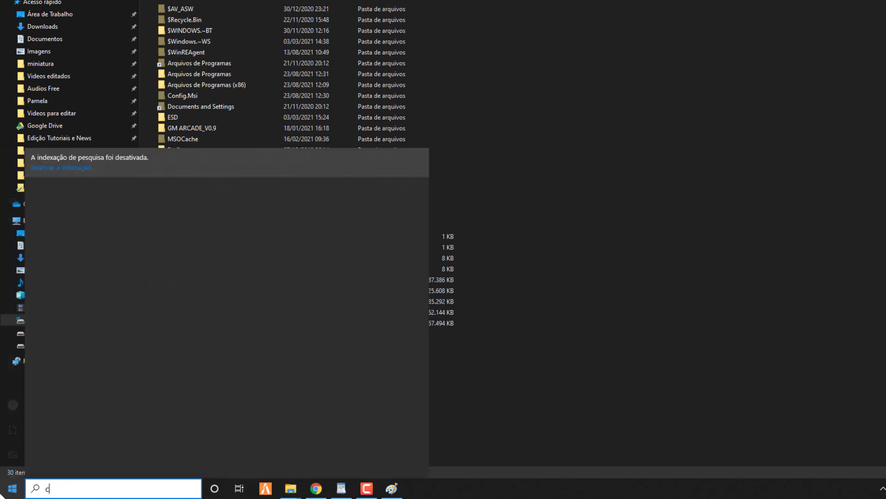
type("md")
right_click(67, 238)
left_click(100, 253)
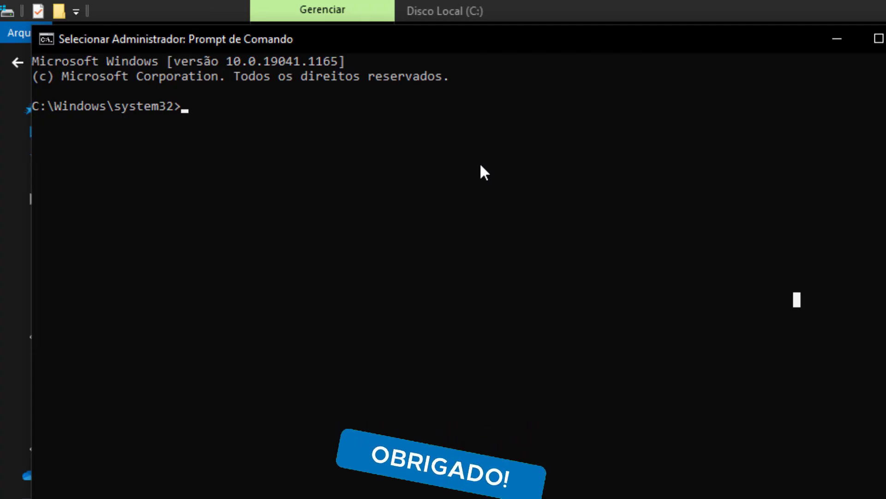
Step: Disable hibernation by running powercfg -hibernate off in the Command Prompt
type("powercf")
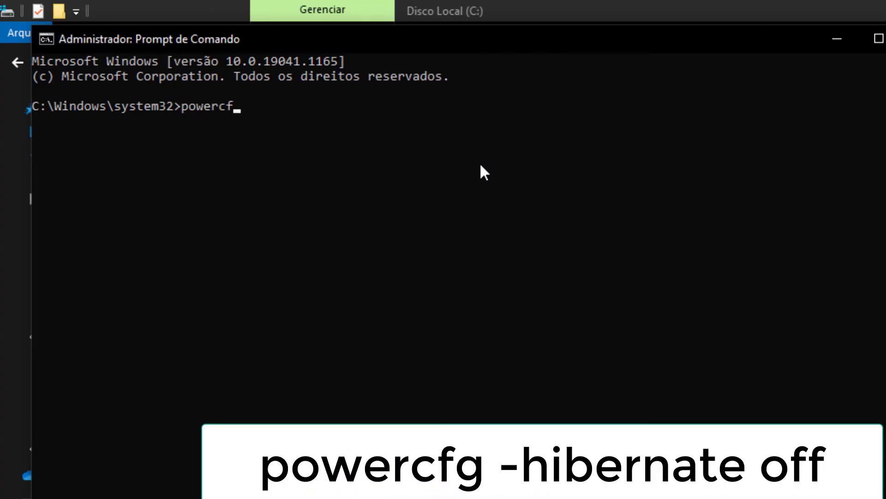
type("g -hibernate off")
key("Return")
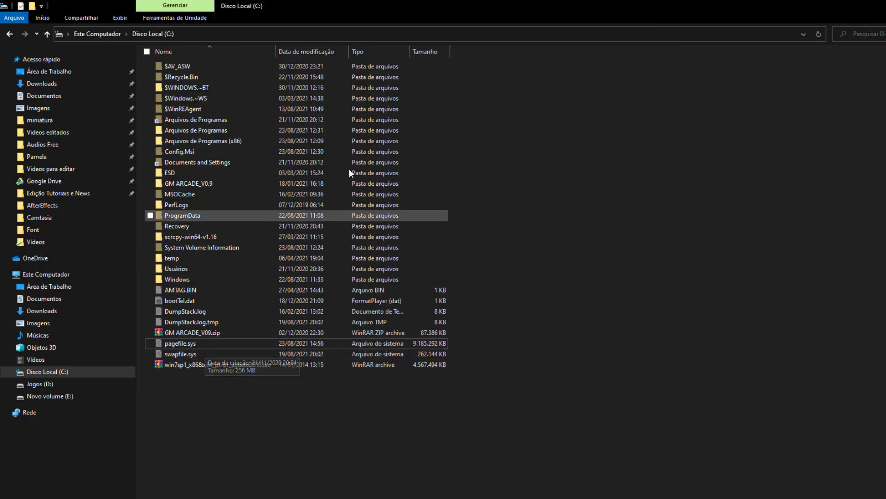
Step: Hide protected operating system files again in the folder options and check the C: drive's free space in Este Computador
left_click(118, 18)
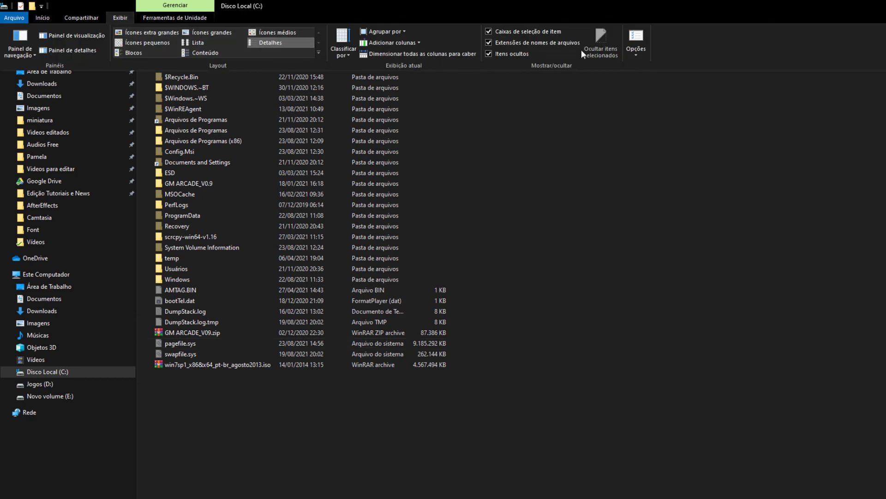
left_click(644, 45)
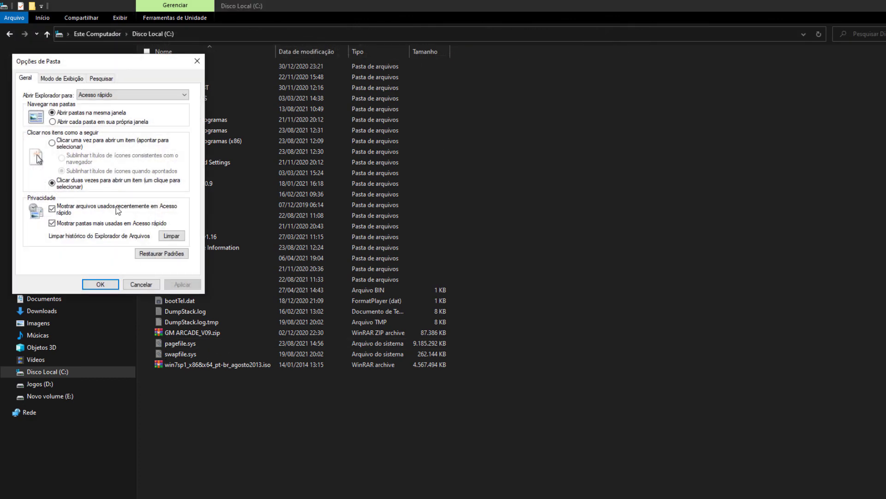
left_click(62, 78)
left_click(40, 171)
left_click(182, 284)
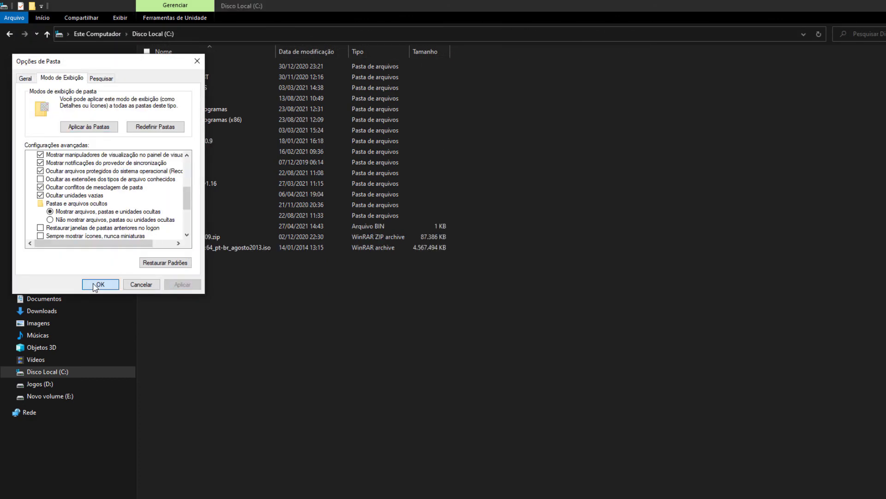
left_click(98, 284)
left_click(65, 275)
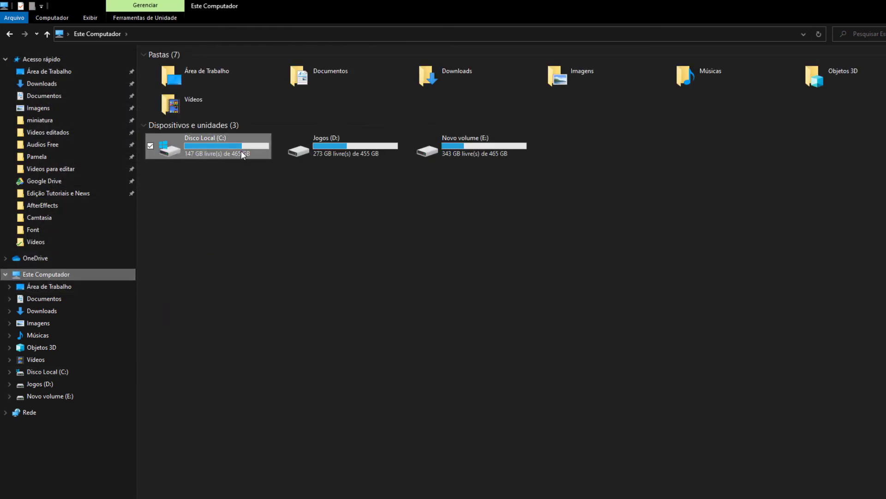